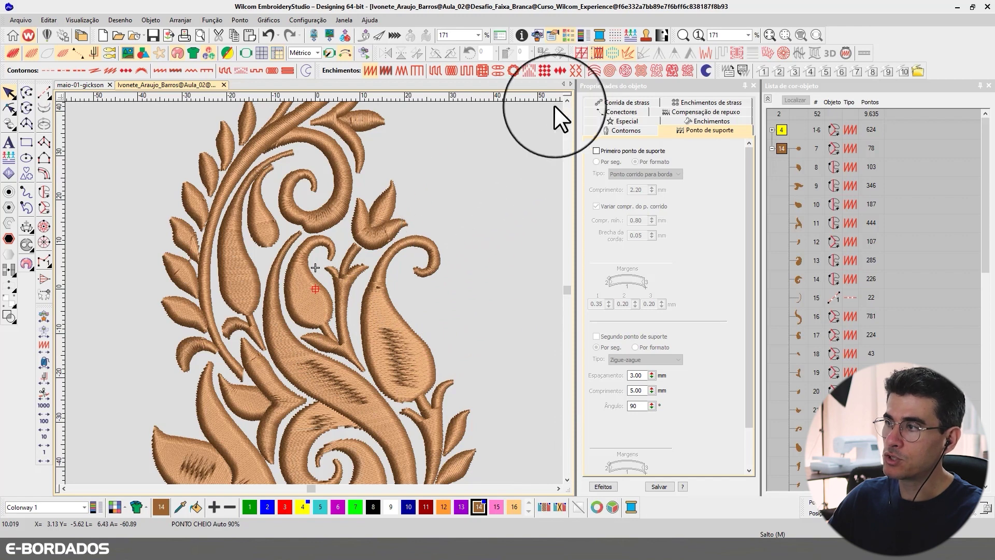
Examine the brown floral design from its upper scrolls down to the yellow flower and lower leaves
left_click(567, 98)
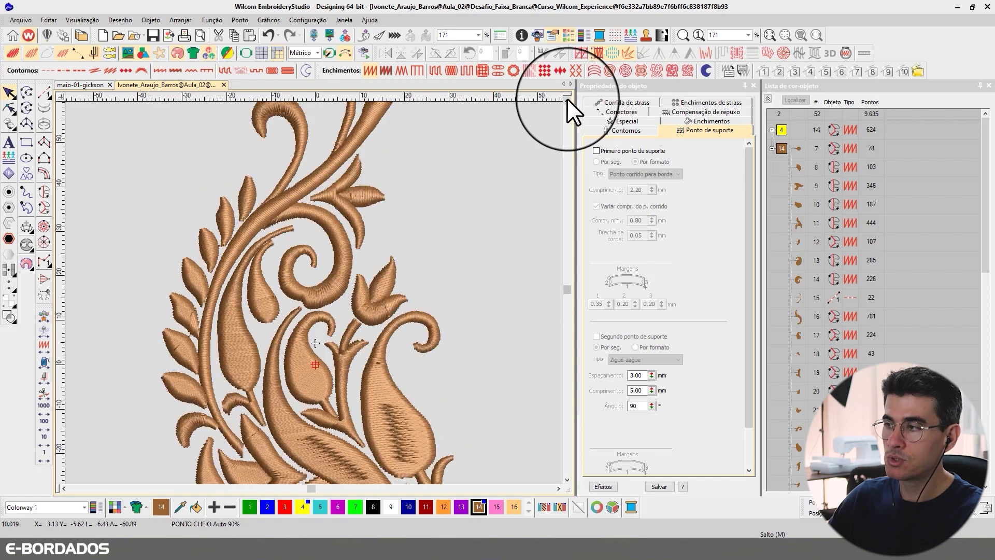
left_click(567, 99)
left_click(567, 98)
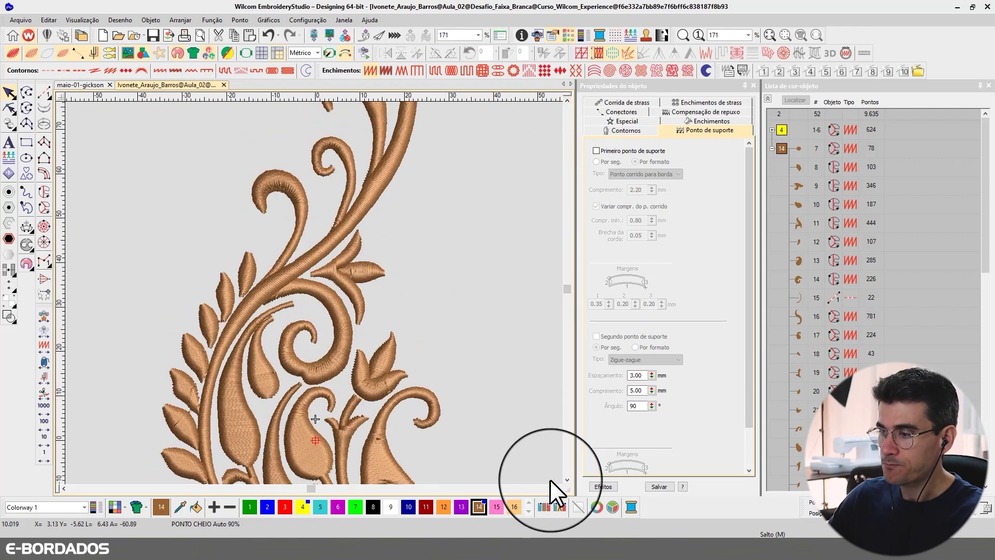
left_click_drag(566, 480, 566, 480)
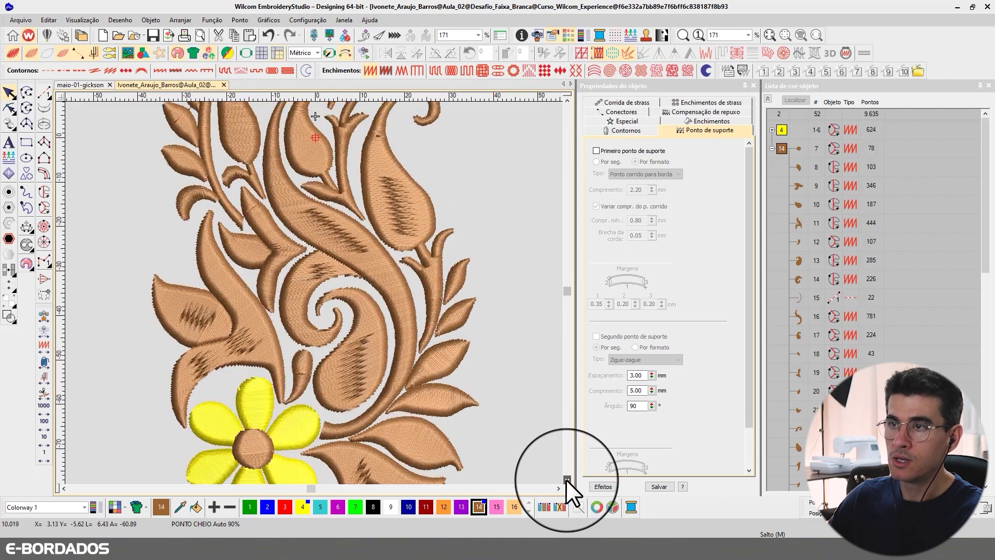
left_click(567, 480)
left_click(567, 480)
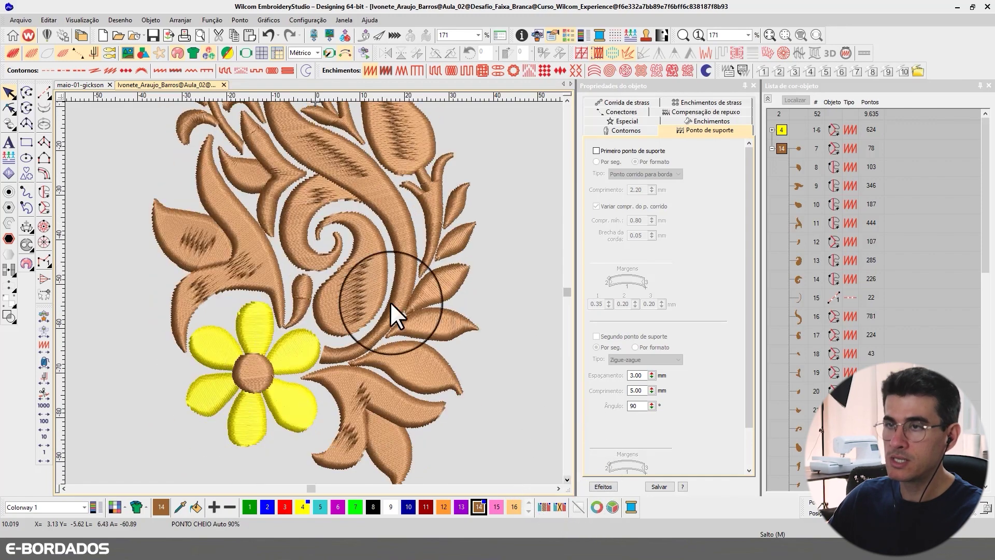
Switch to the bird-and-flower design, collapse its colour-object list and inspect the embroidery around the two birds
left_click(89, 84)
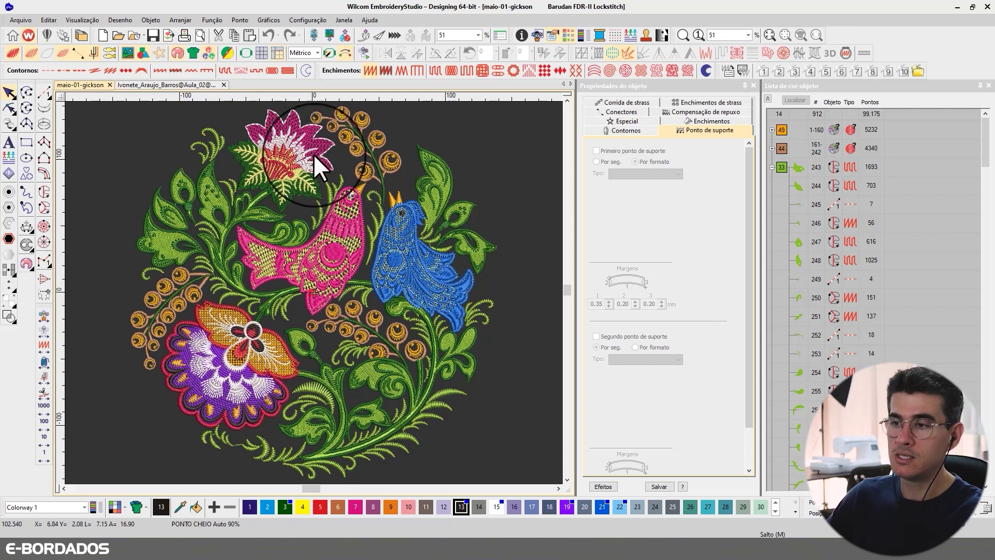
key("b")
left_click_drag(127, 110, 461, 182)
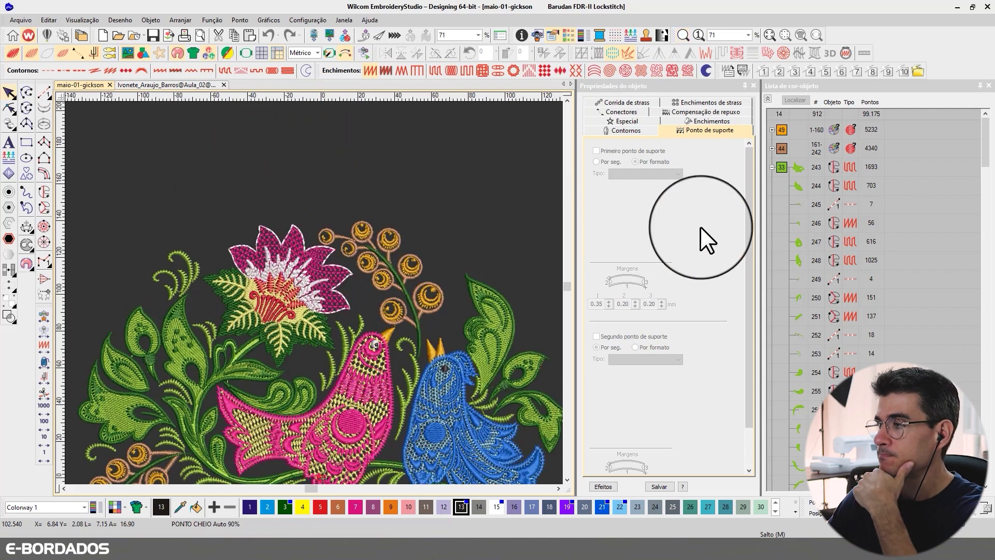
left_click(767, 100)
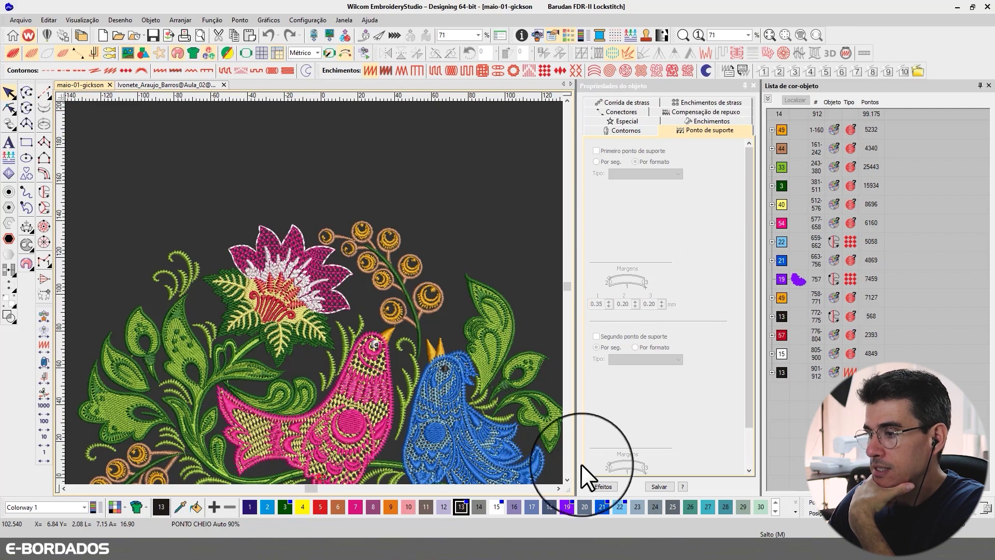
scroll(567, 478, "down", 5)
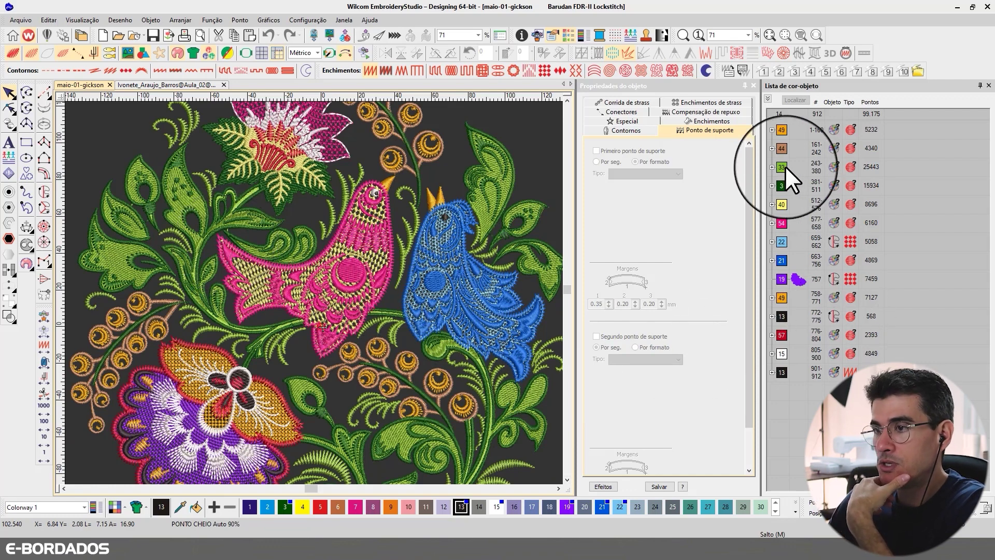
left_click(567, 478)
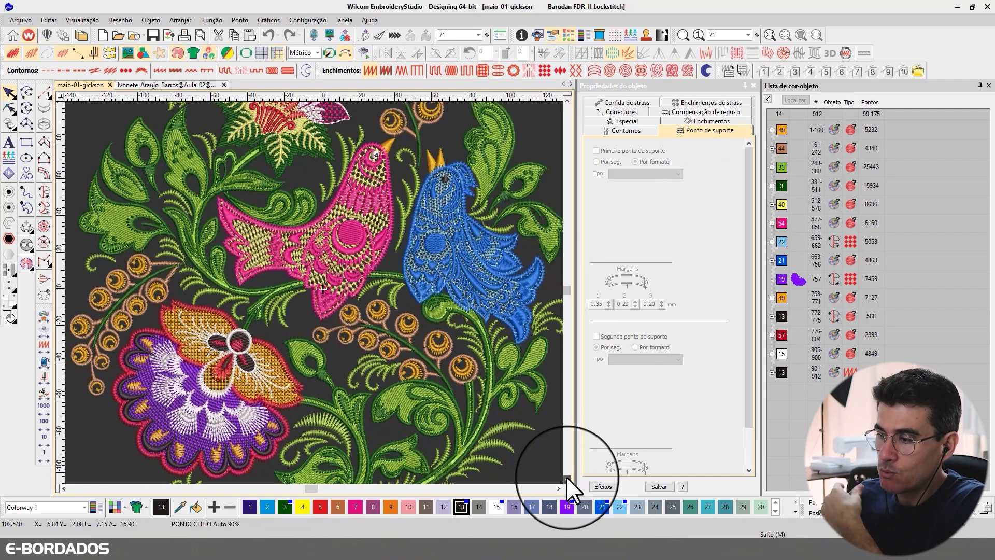
left_click(567, 478)
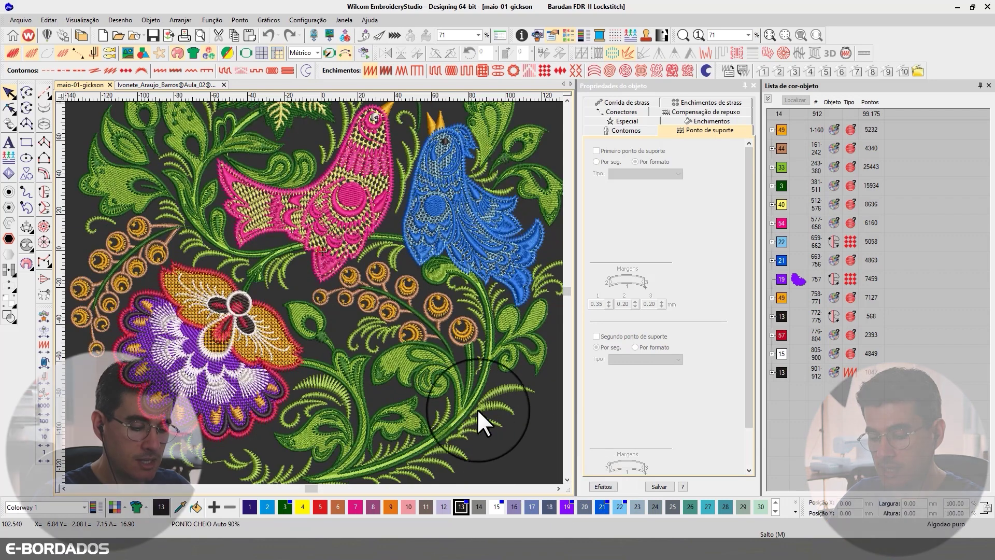
Examine the stitch detail of the purple flower, the upper pink flower and the pink and blue birds up close
key("ctrl+a")
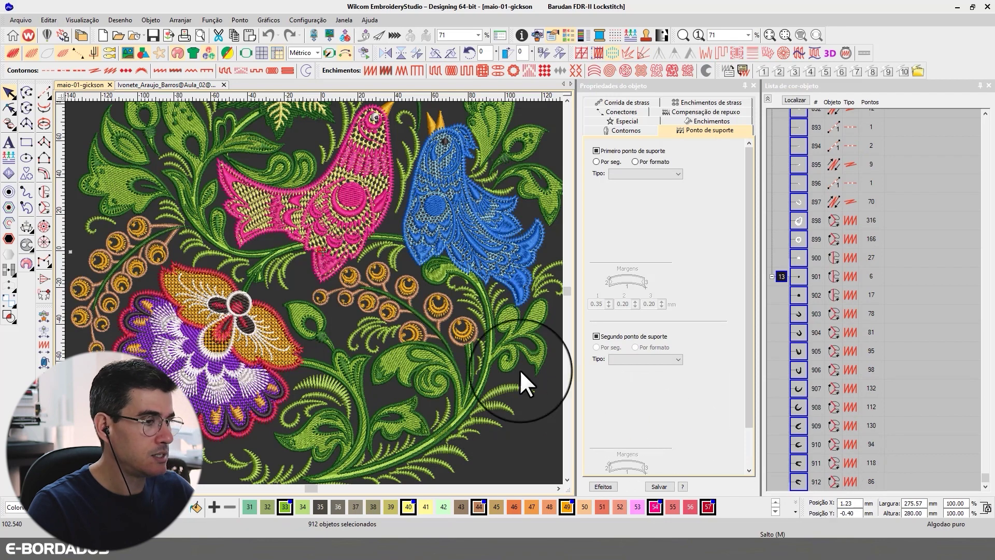
key("Escape")
scroll(313, 294, "up", 3)
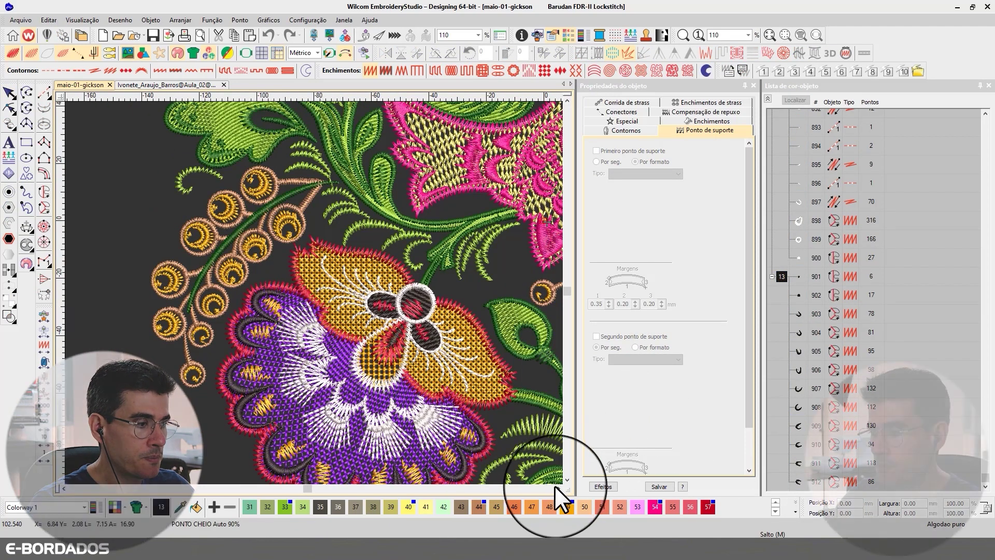
left_click(554, 487)
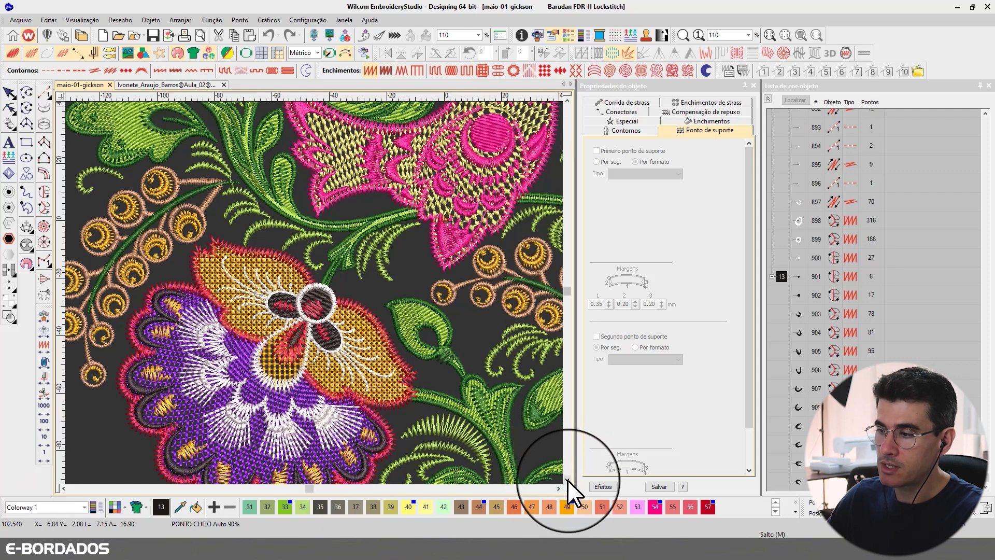
left_click(567, 479)
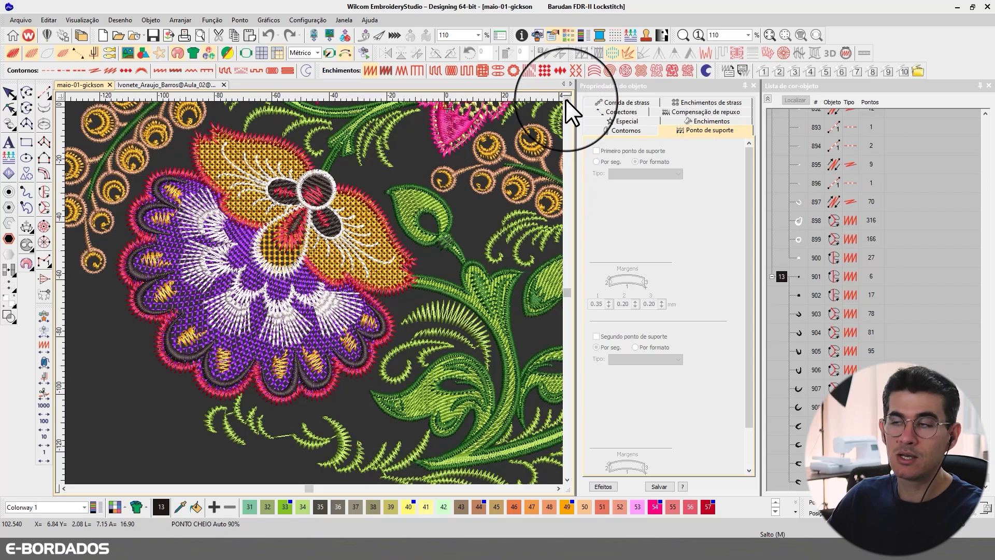
scroll(565, 99, "up", 5)
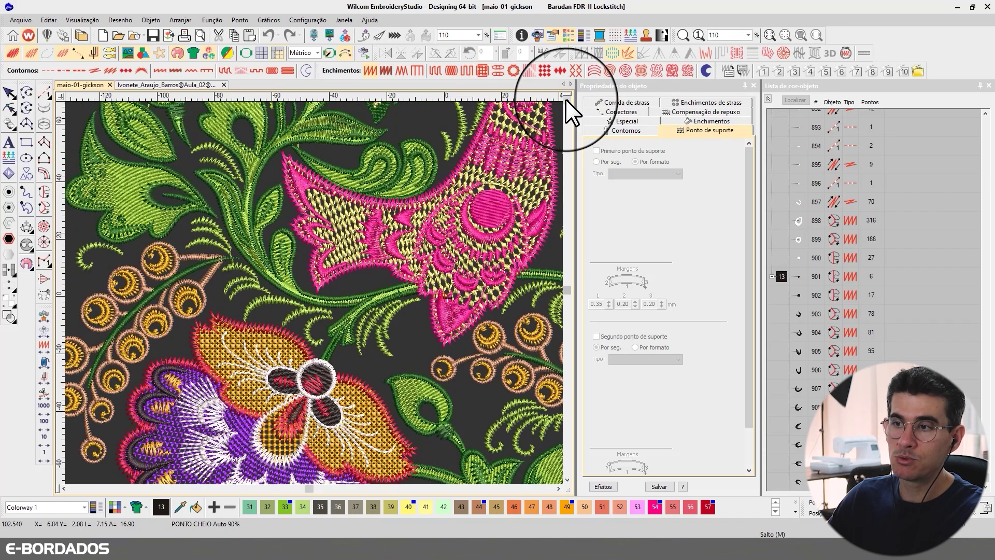
scroll(565, 99, "up", 5)
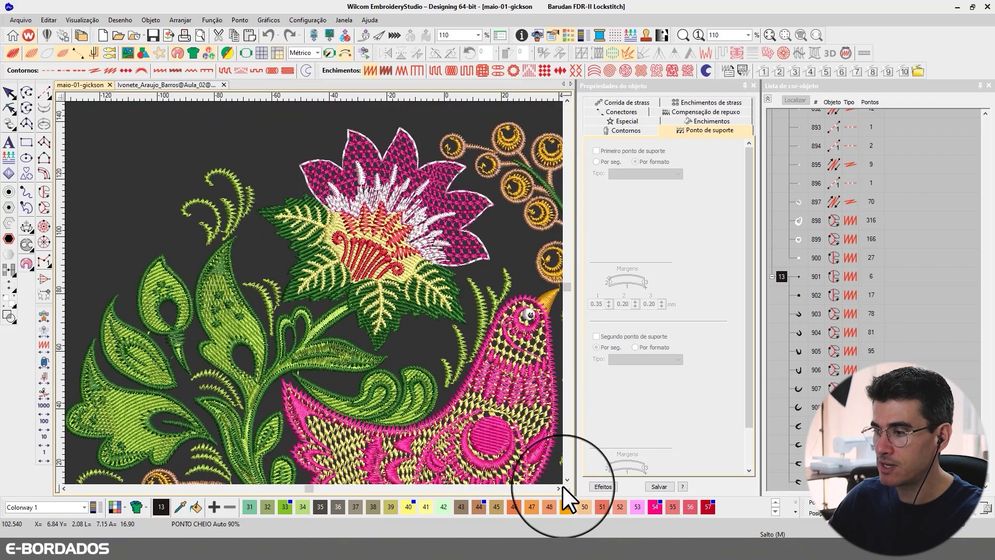
scroll(559, 487, "right", 3)
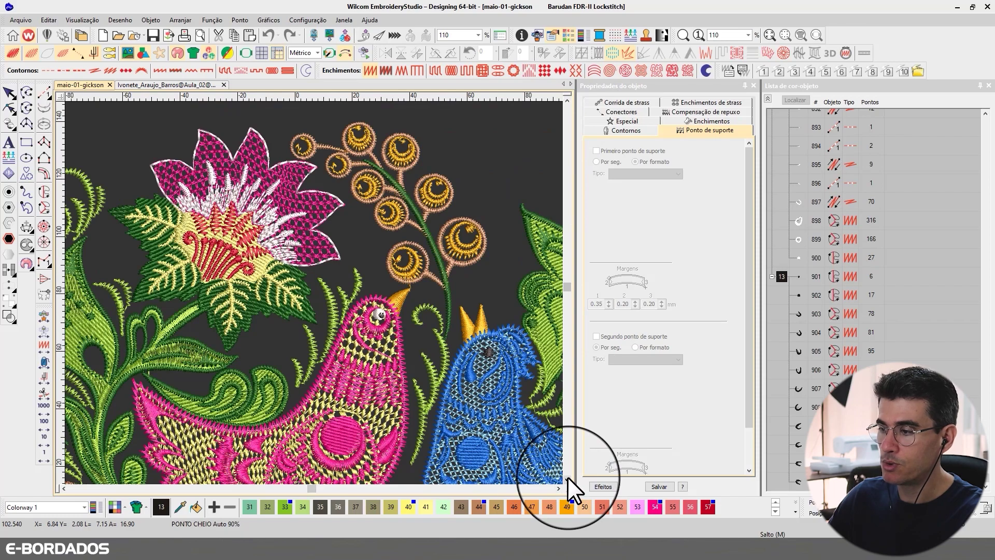
left_click(568, 478)
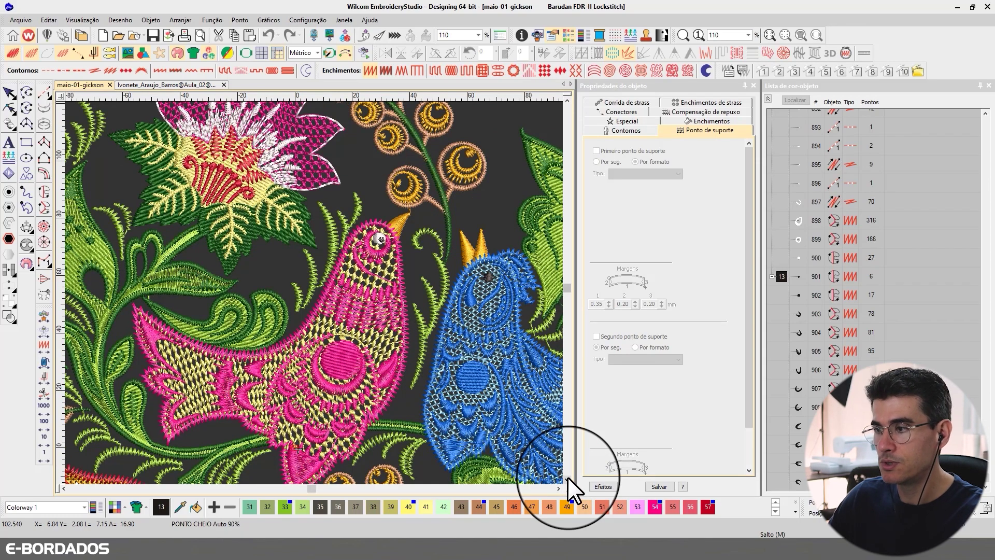
left_click(568, 478)
left_click(558, 487)
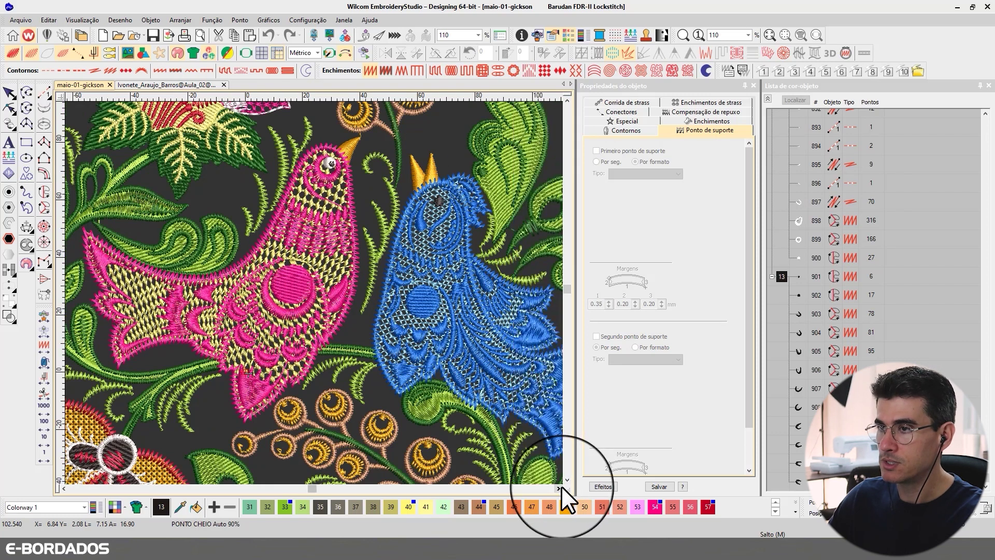
left_click(559, 487)
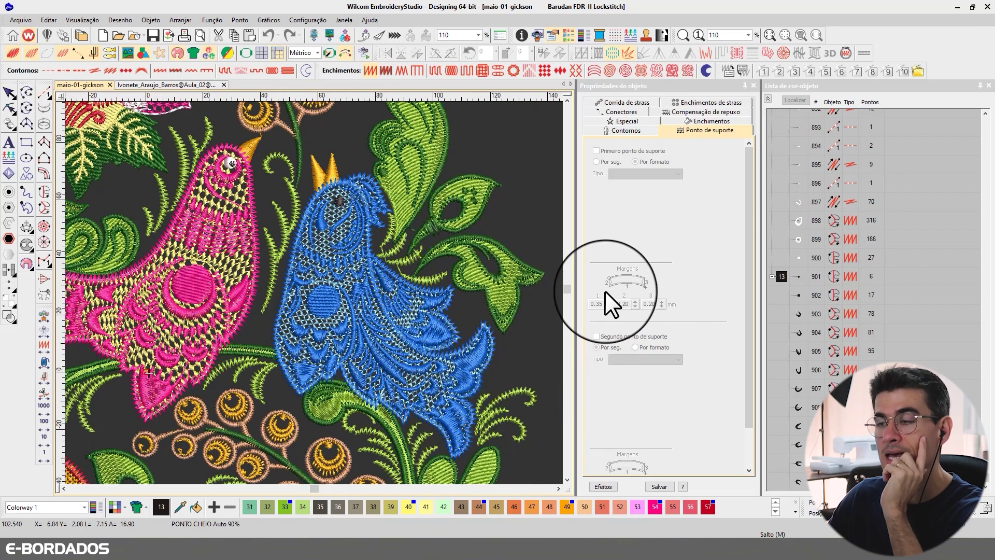
Isolate the light green colour 33 objects with the Locate function, showing the foliage alone, and clear the selection
left_click(768, 99)
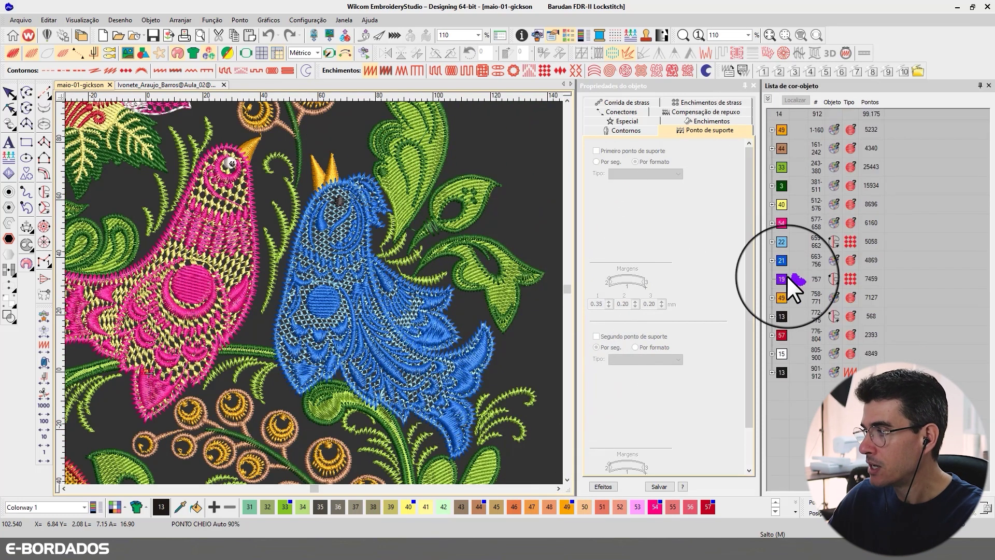
left_click(782, 163)
left_click(796, 101)
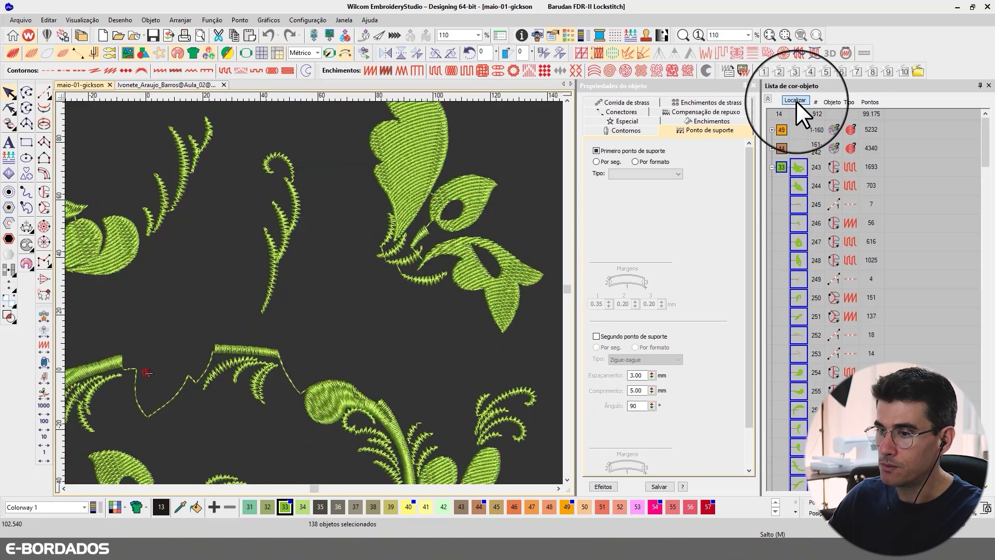
left_click(796, 101)
left_click(796, 101)
left_click(795, 100)
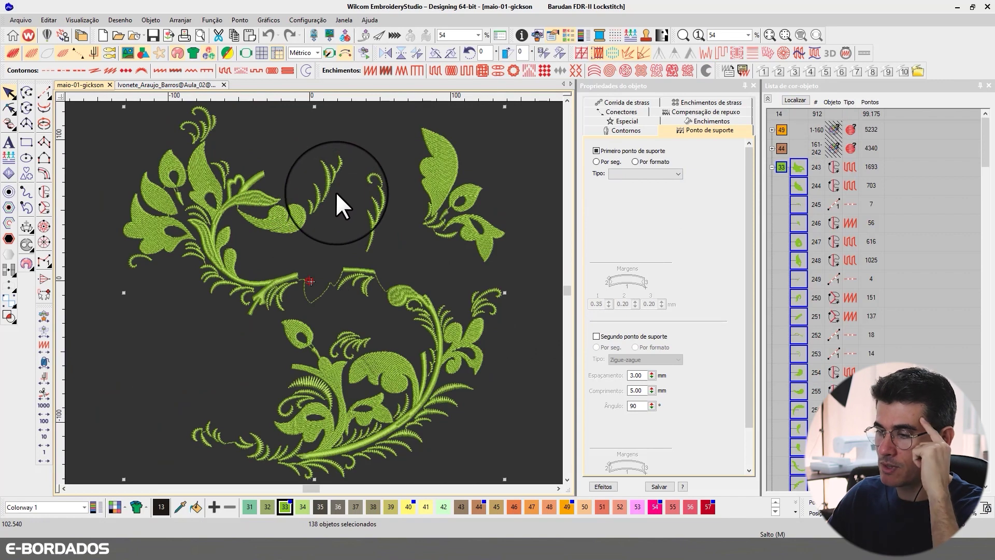
left_click(520, 188)
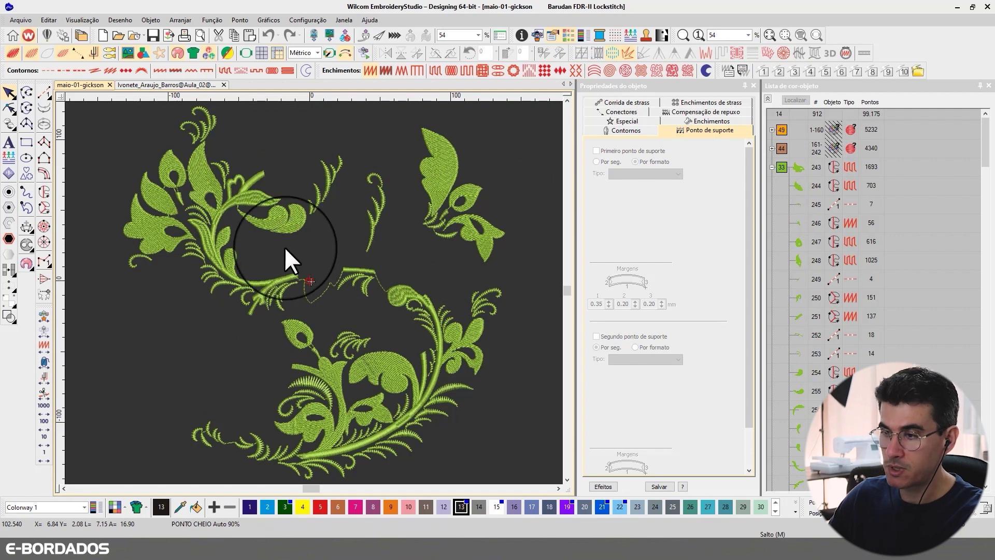
Compare the isolated green foliage with the brown floral design, ending on the fringed stem at the foliage's lower end
key("z")
left_click(447, 449)
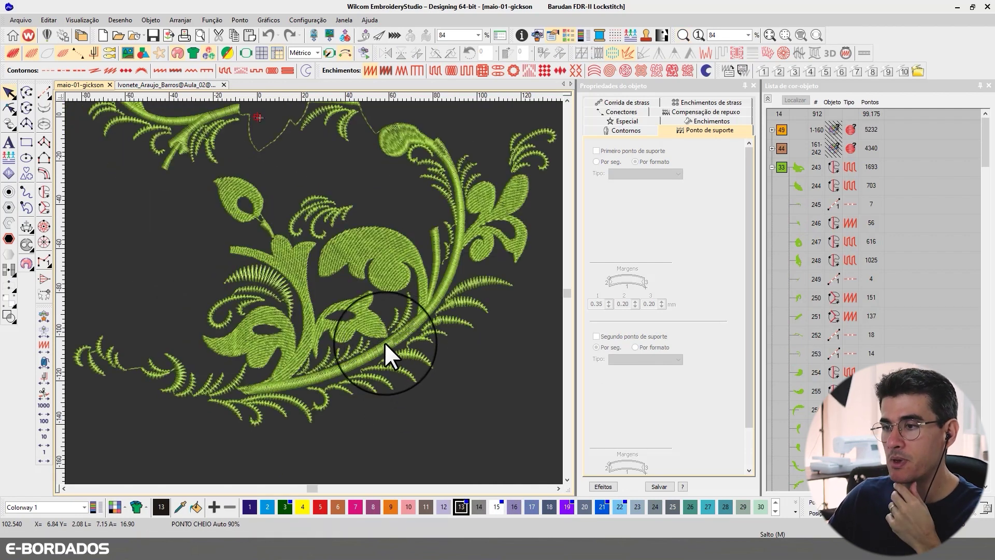
left_click(153, 86)
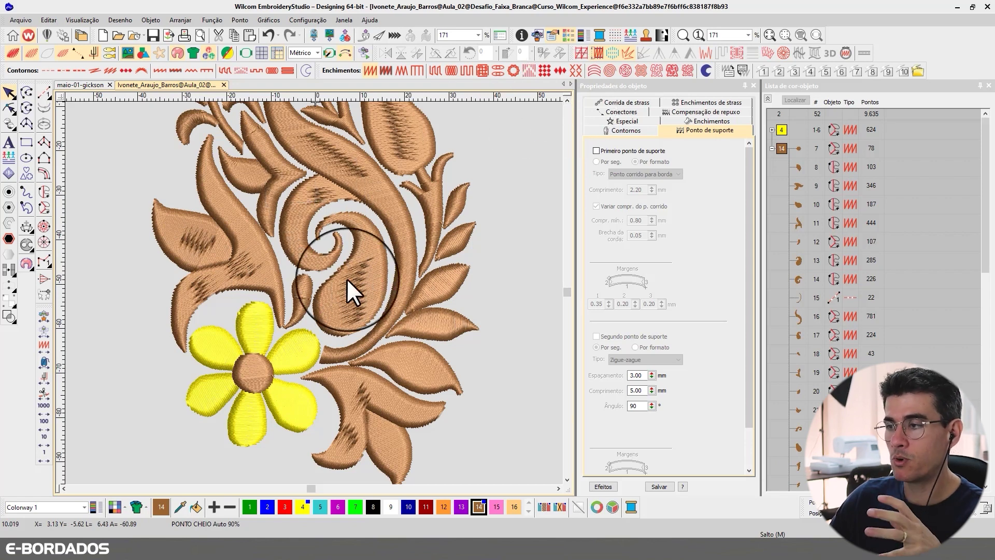
left_click(567, 98)
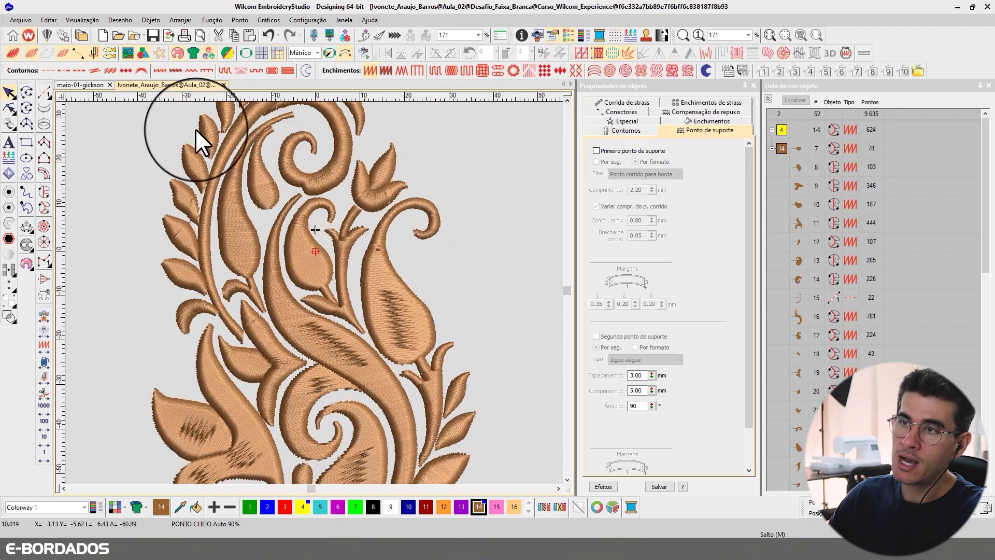
left_click(82, 85)
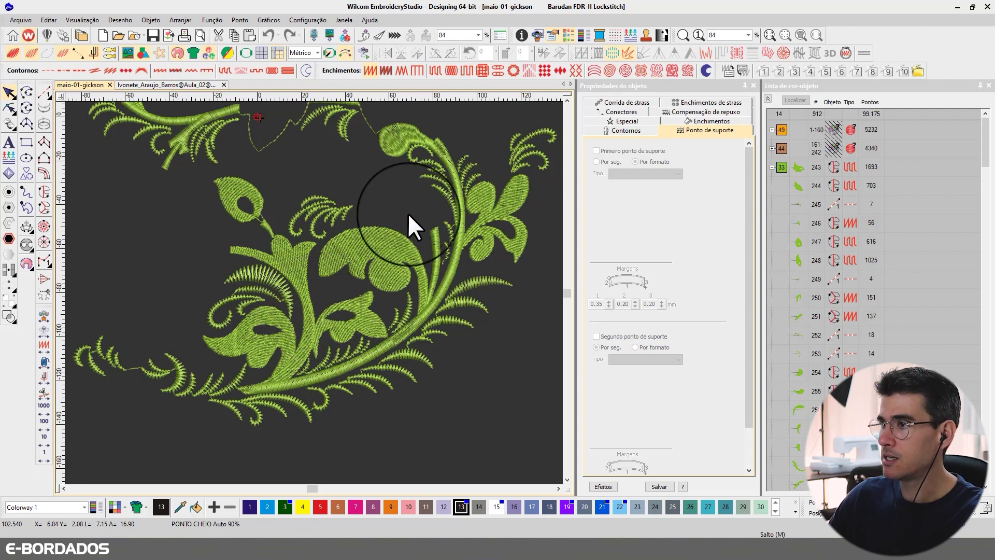
left_click(568, 99)
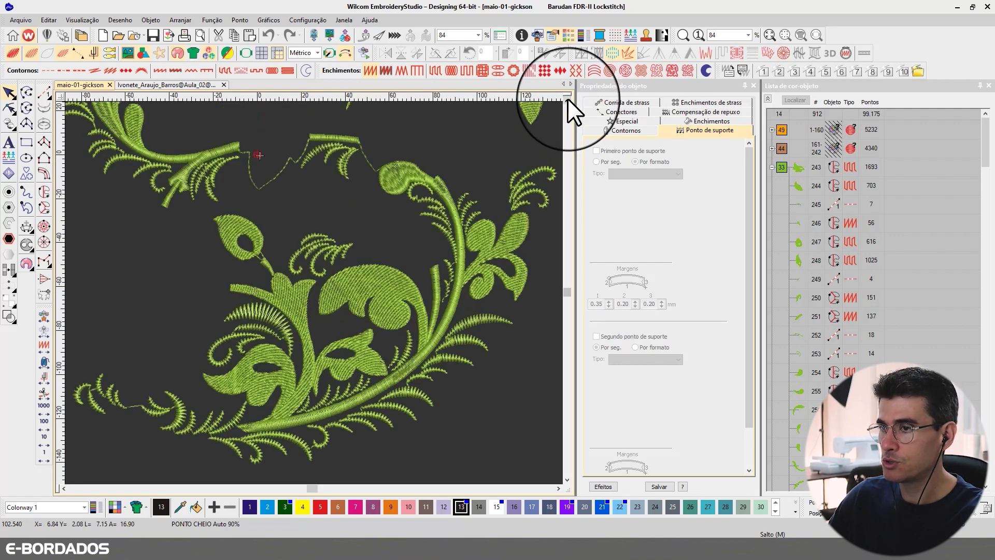
Set the satin count adjustment to 5 in the fill properties of a fringed frond below the lower curved stem
left_click(423, 394)
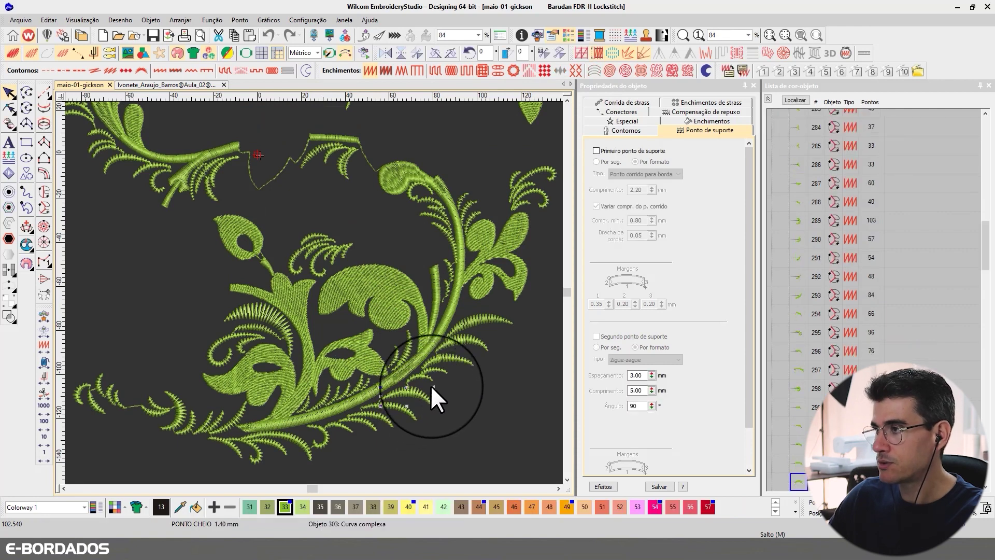
left_click(413, 387)
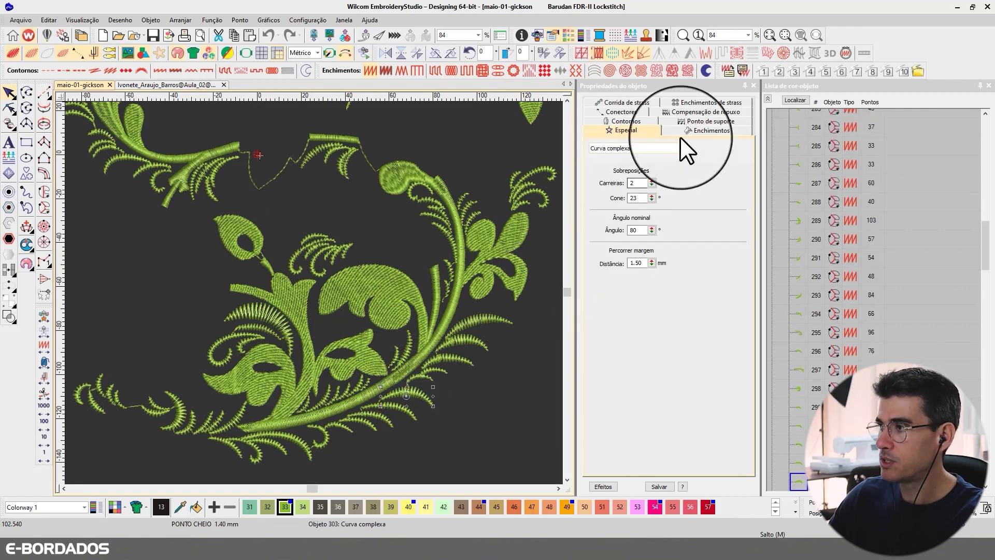
left_click(687, 132)
double_click(649, 259)
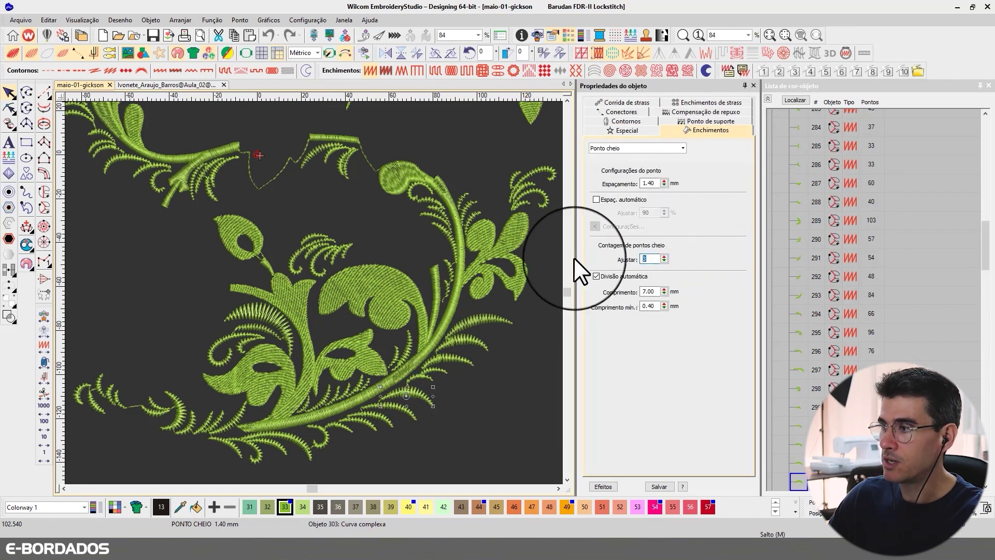
double_click(650, 183)
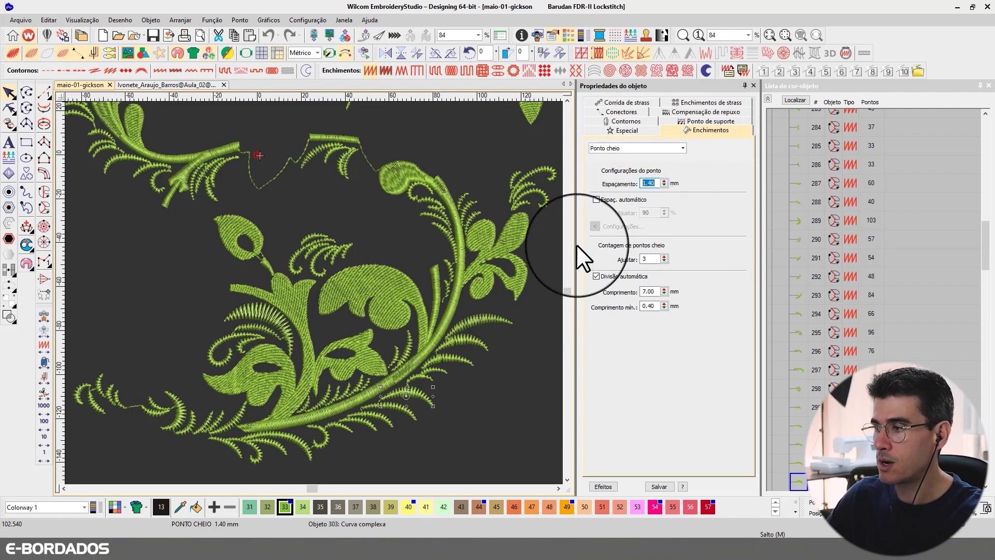
double_click(648, 258)
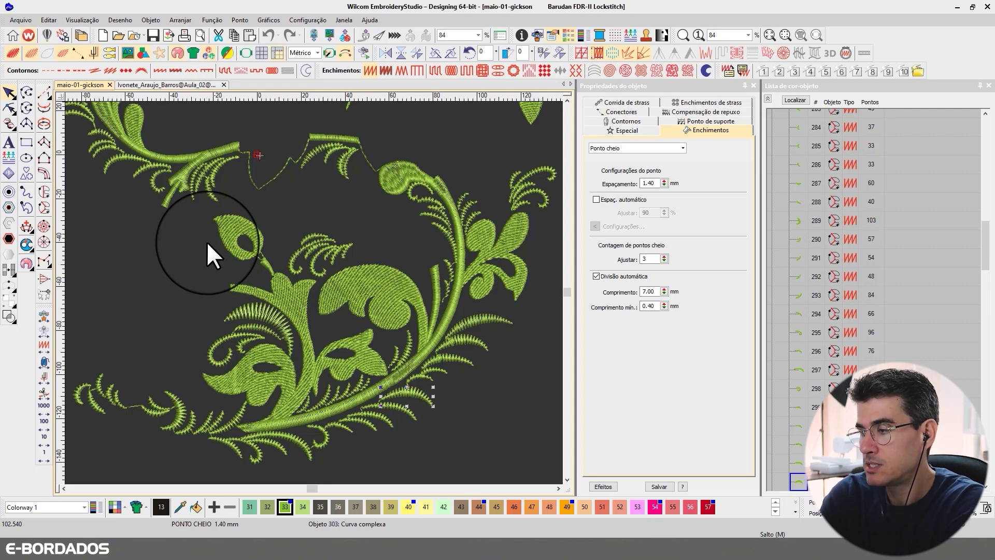
double_click(649, 259)
key("Return")
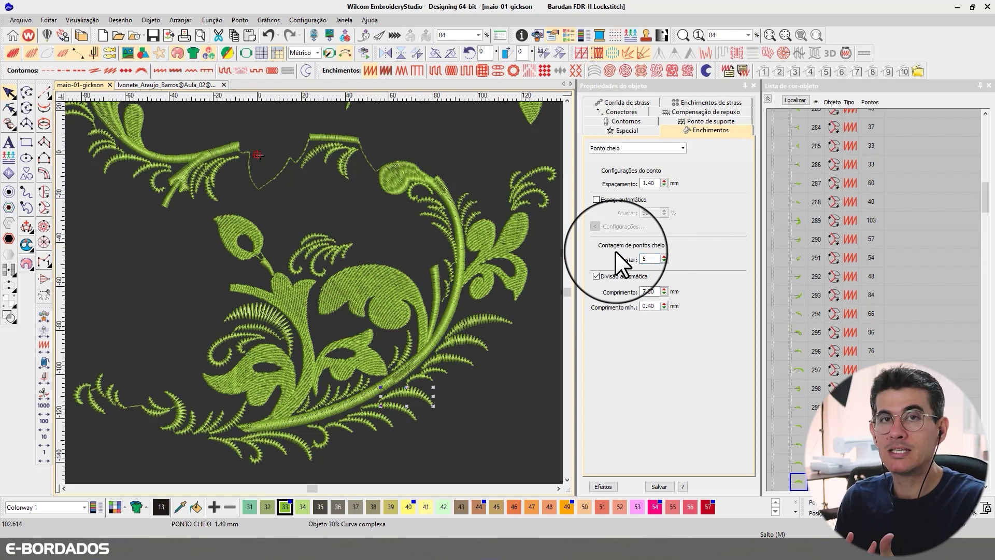
Undo the last satin count change on the fringed green frond
key("ctrl+z")
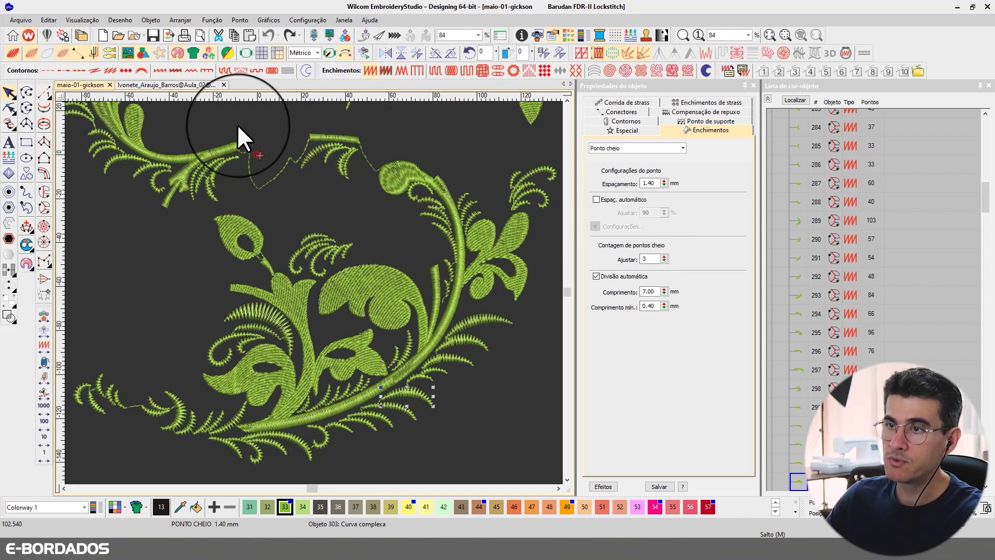
scroll(498, 240, "up", 1)
left_click(568, 100)
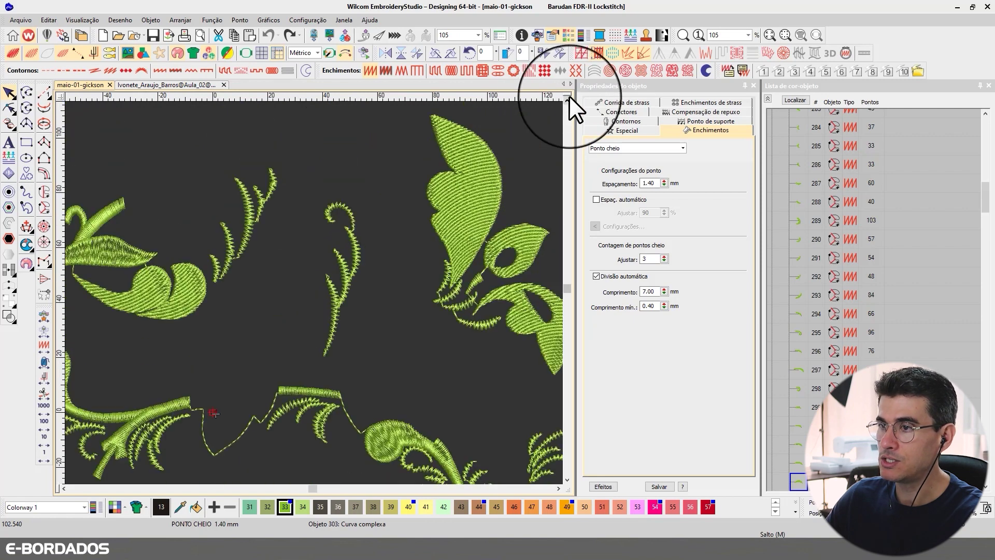
Switch to the brown floral design and set the stitch spacing of all its objects to 1.40 mm
left_click(179, 86)
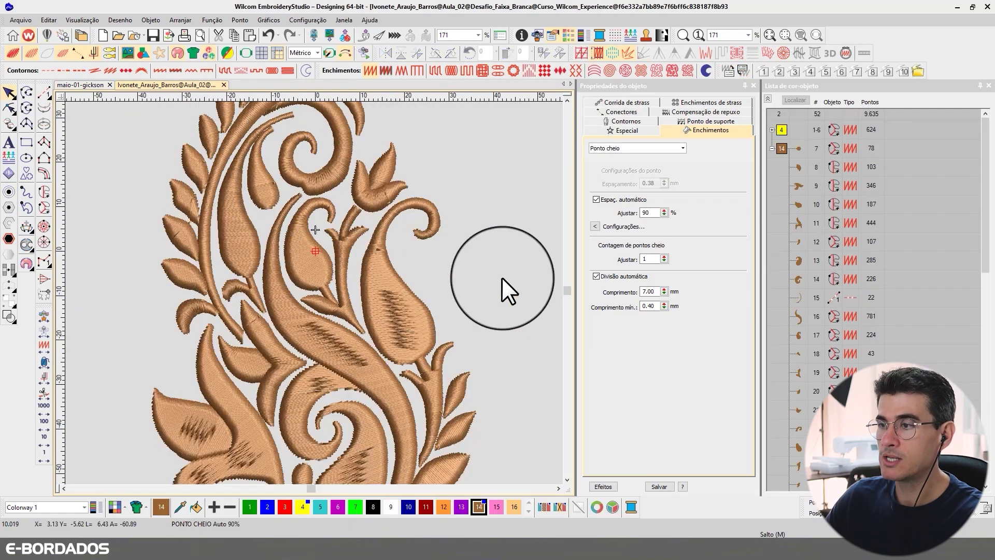
left_click(385, 234)
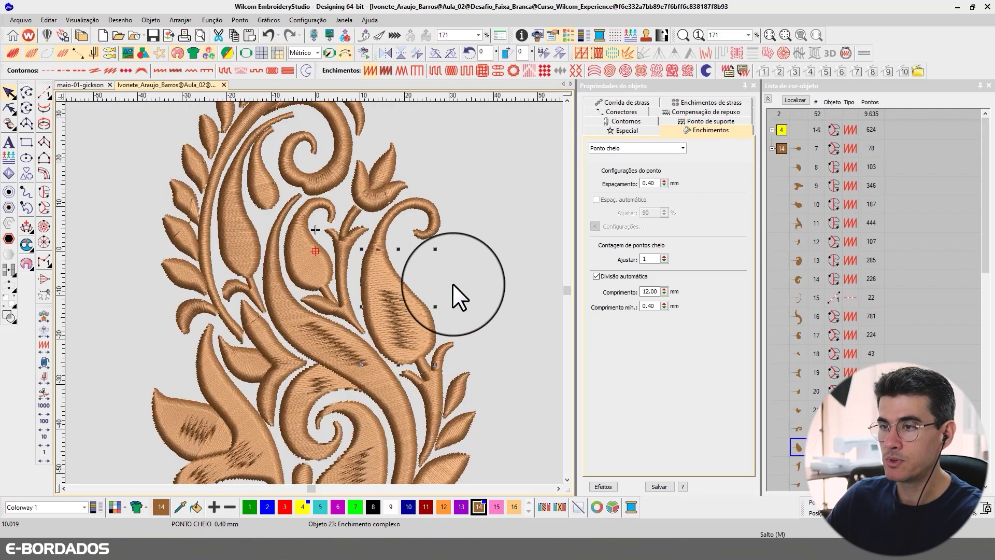
scroll(453, 284, "down", 3)
key("ctrl+a")
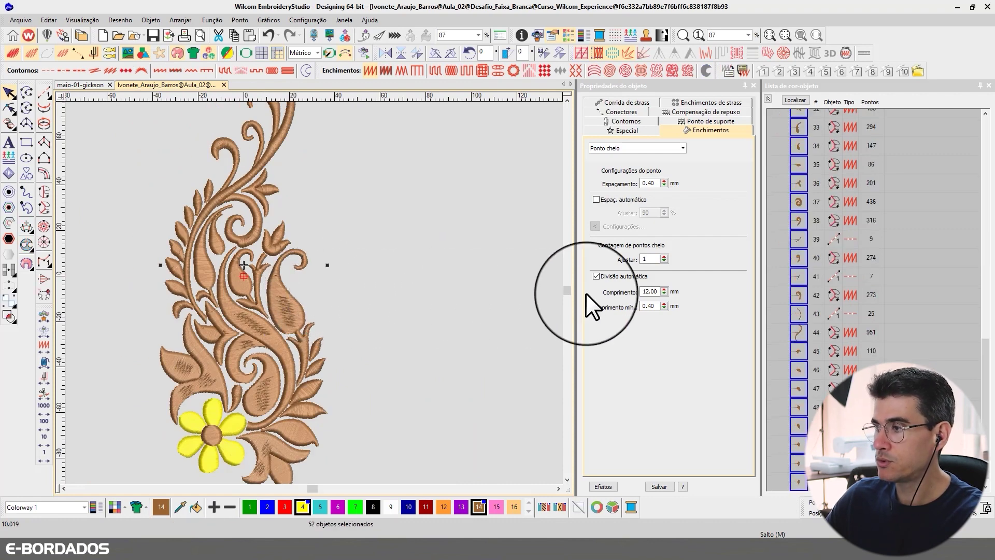
double_click(654, 183)
type("1.4")
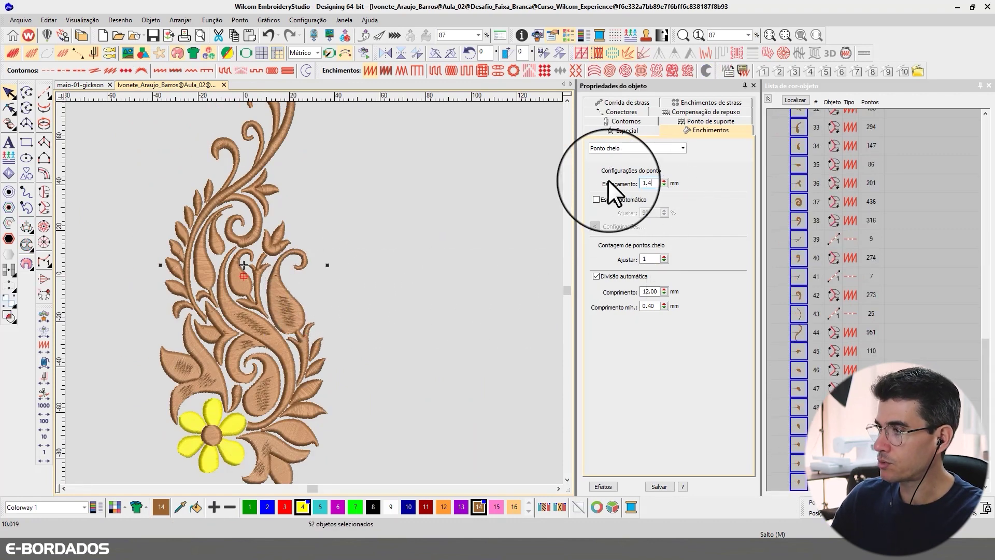
key("Return")
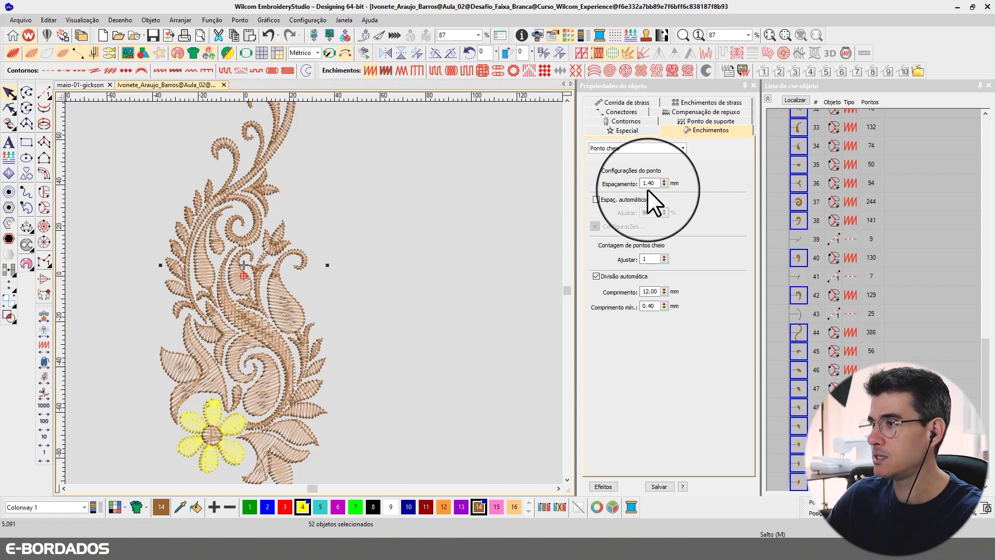
Set the satin count adjustment of all objects in the brown floral design to 3 and clear the selection
left_click_drag(650, 259, 613, 258)
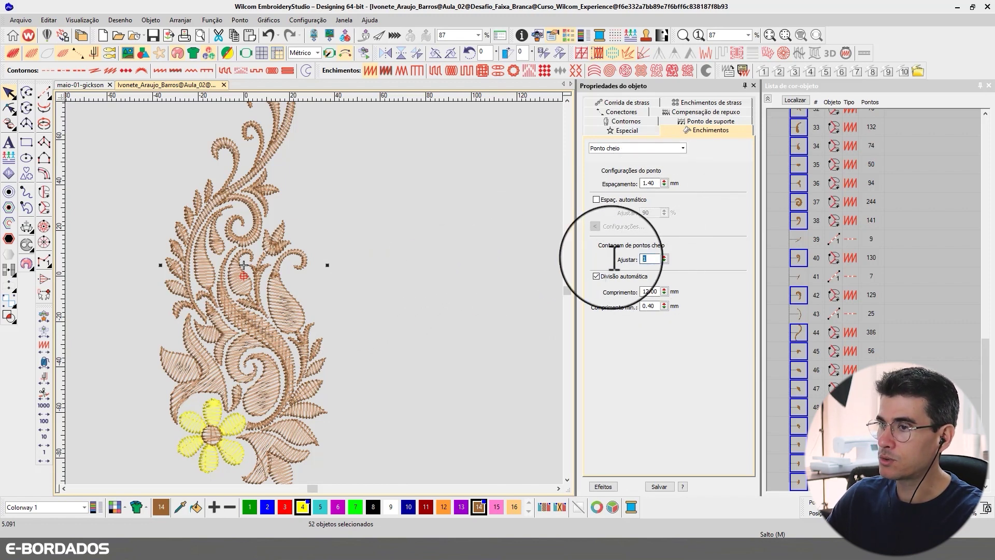
key("Return")
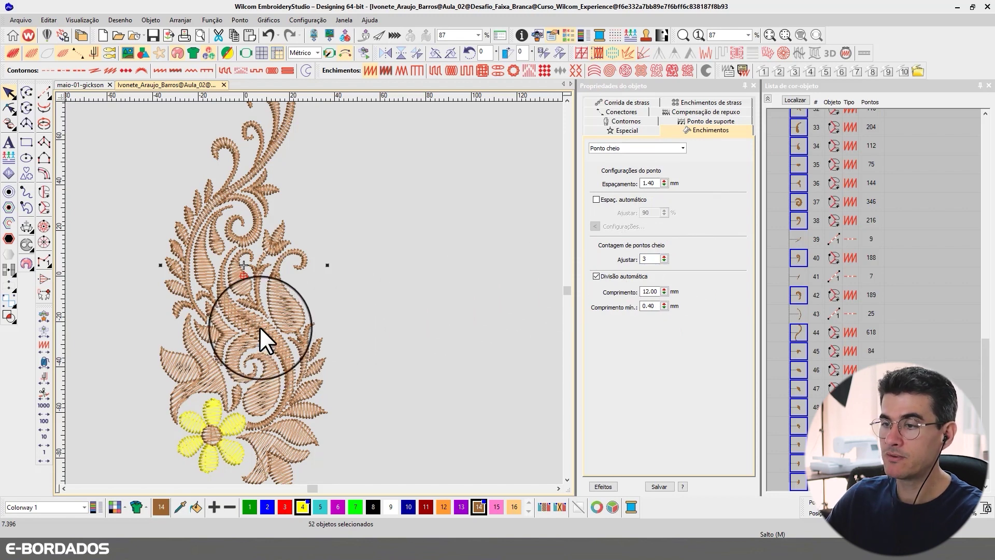
key("Escape")
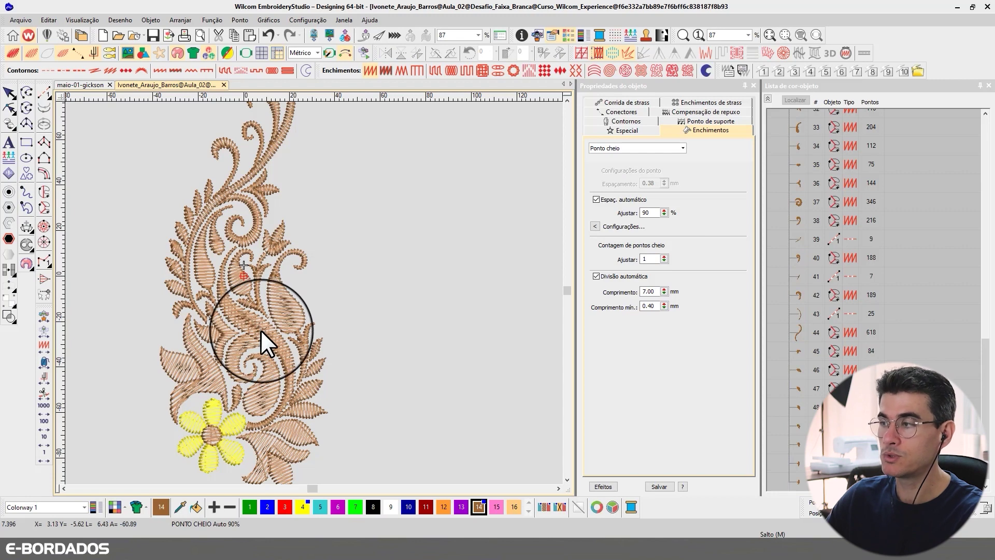
Turn off the underlay for all objects in the brown floral design and clear the selection
left_click(260, 331)
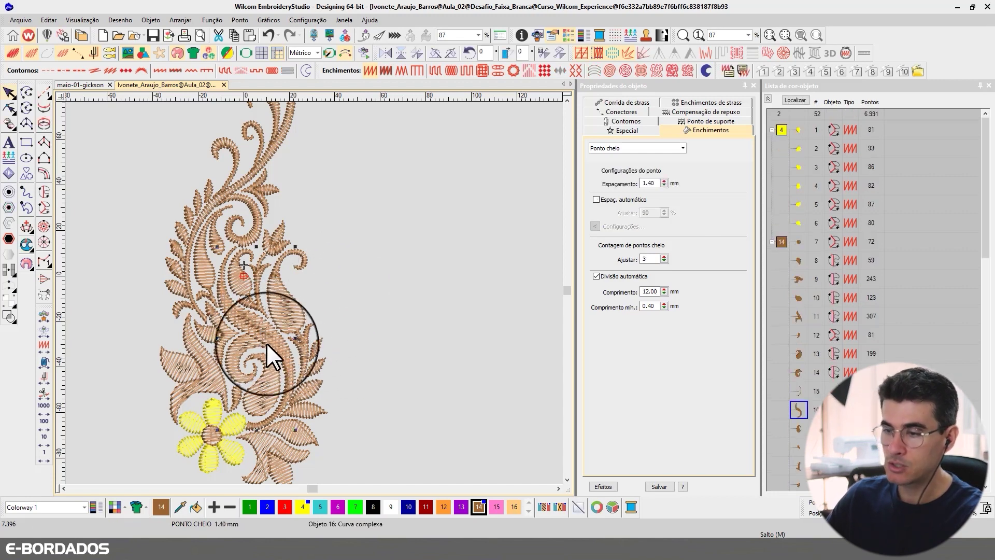
key("ctrl+a")
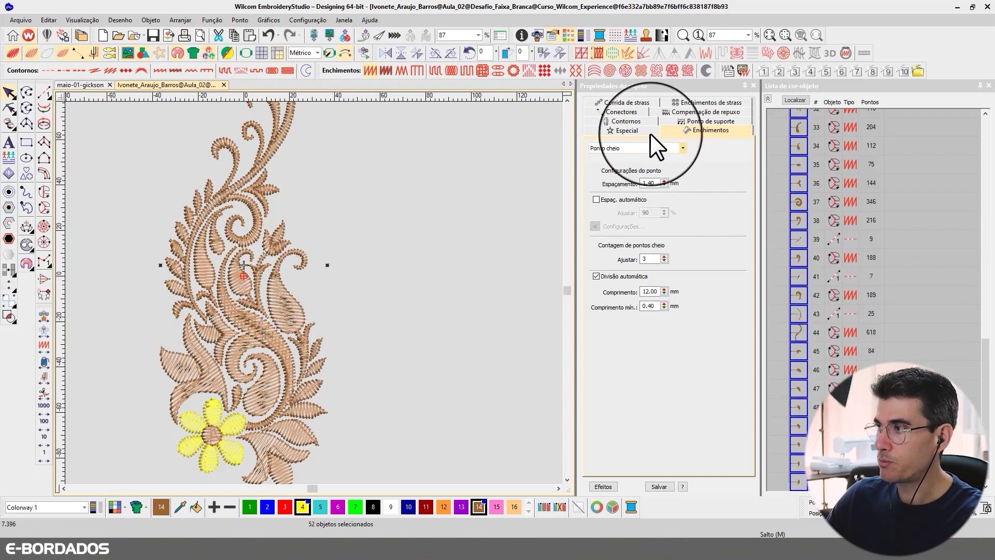
left_click(682, 121)
left_click(470, 224)
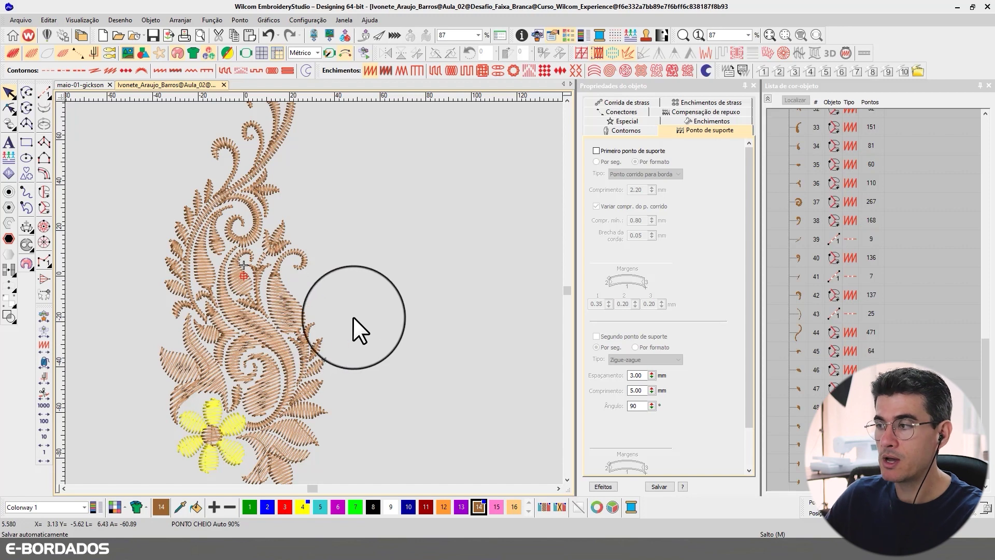
Show the fill properties of the long curved brown shape running through the middle of the floral design
left_click(272, 327)
left_click(701, 123)
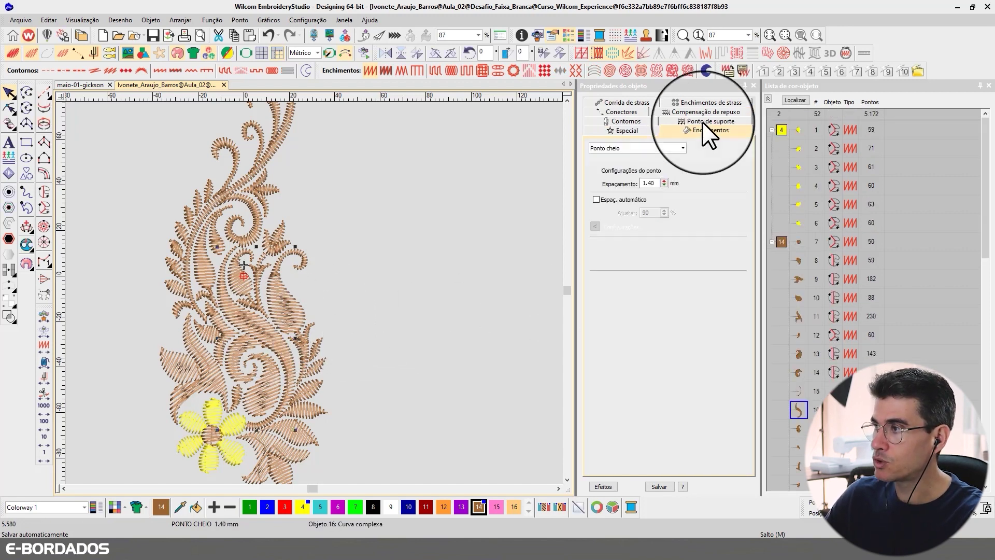